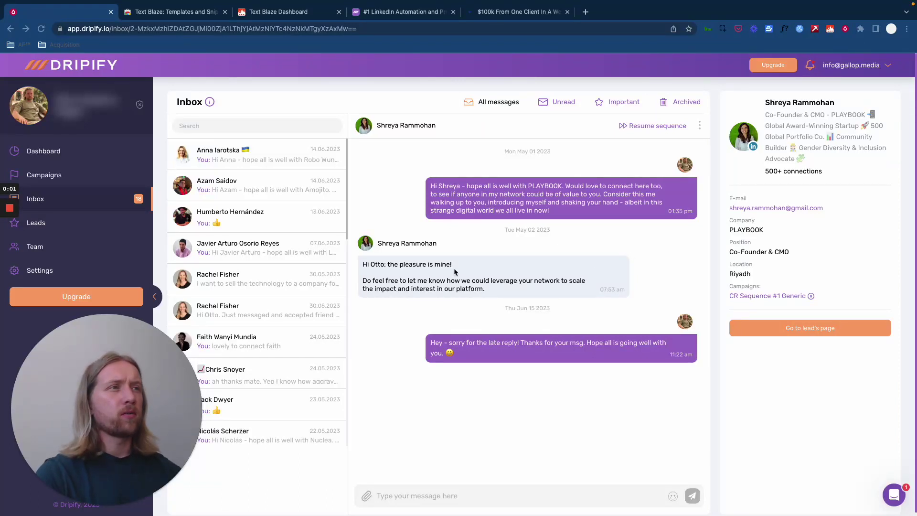
Step: Drag and click around the lower-left area of the open Dripify inbox conversation
drag(123, 405, 303, 352)
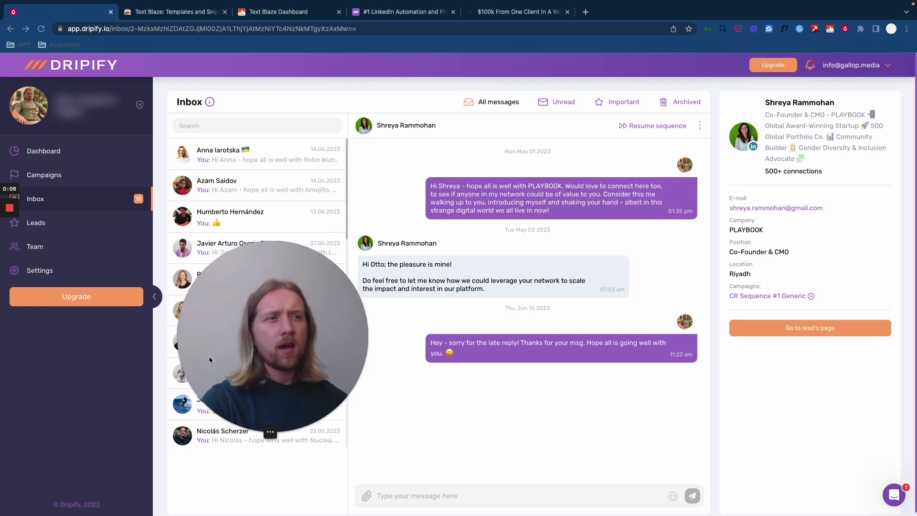
drag(209, 359, 91, 386)
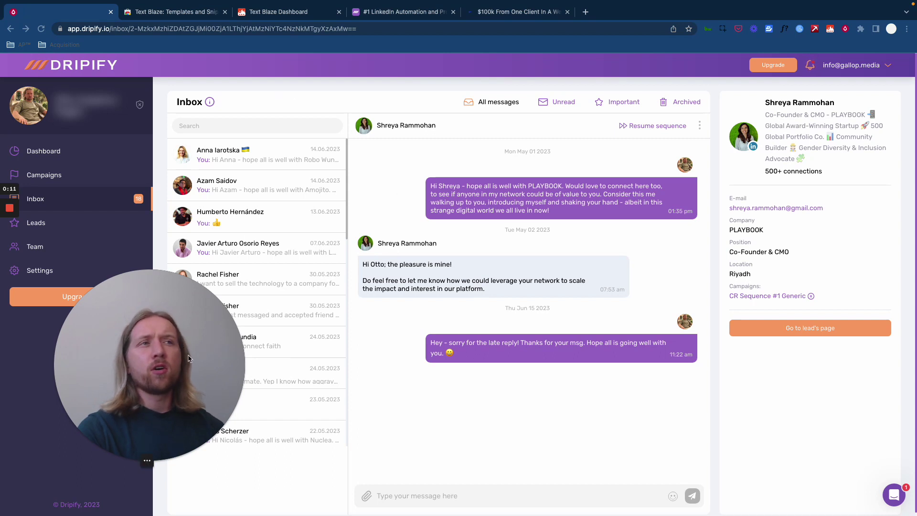
drag(188, 359, 169, 365)
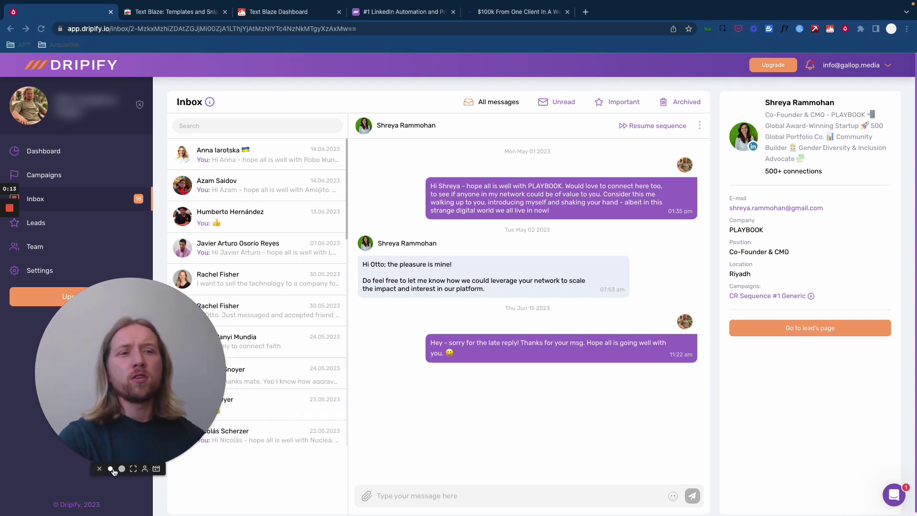
click(111, 469)
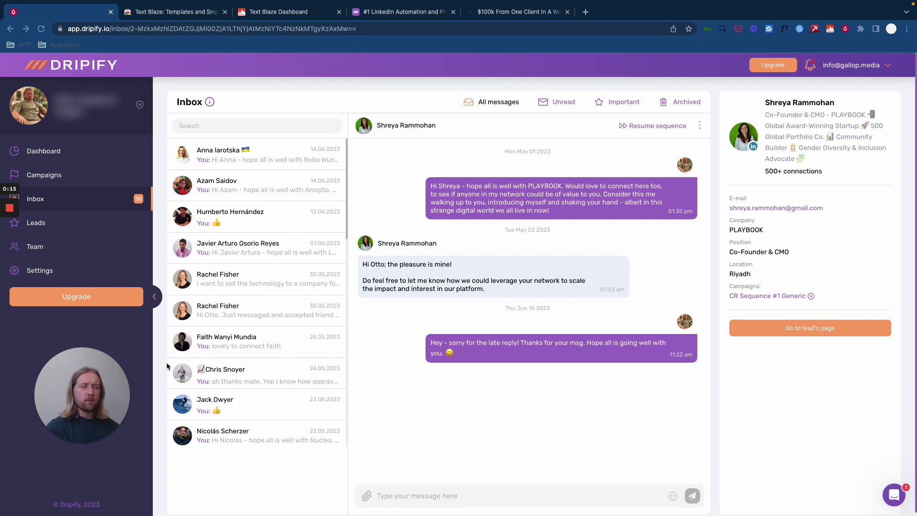
drag(75, 355, 73, 373)
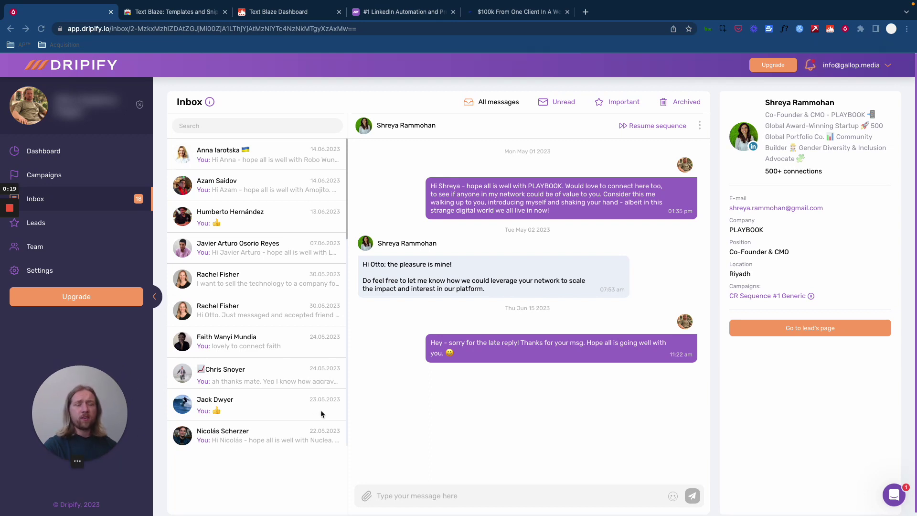
mouse_move(89, 421)
mouse_down()
mouse_move(73, 421)
mouse_move(96, 421)
mouse_up()
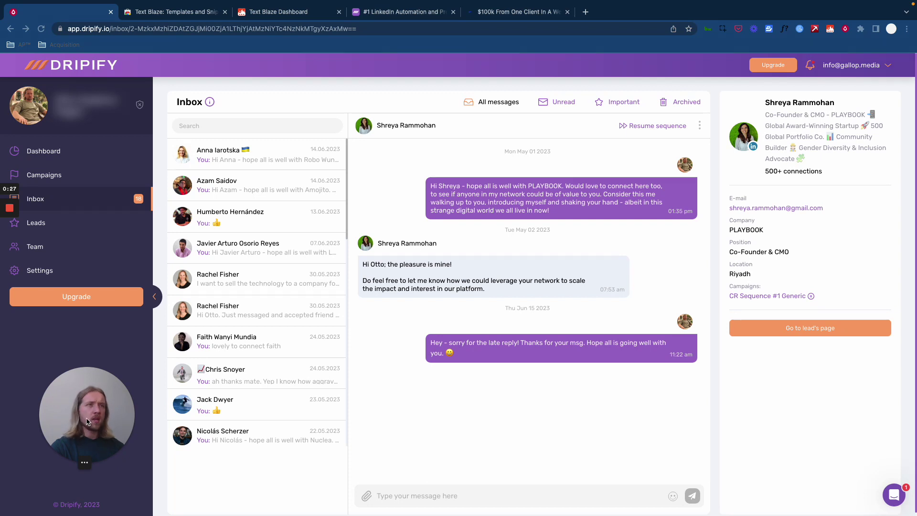
drag(81, 421, 79, 415)
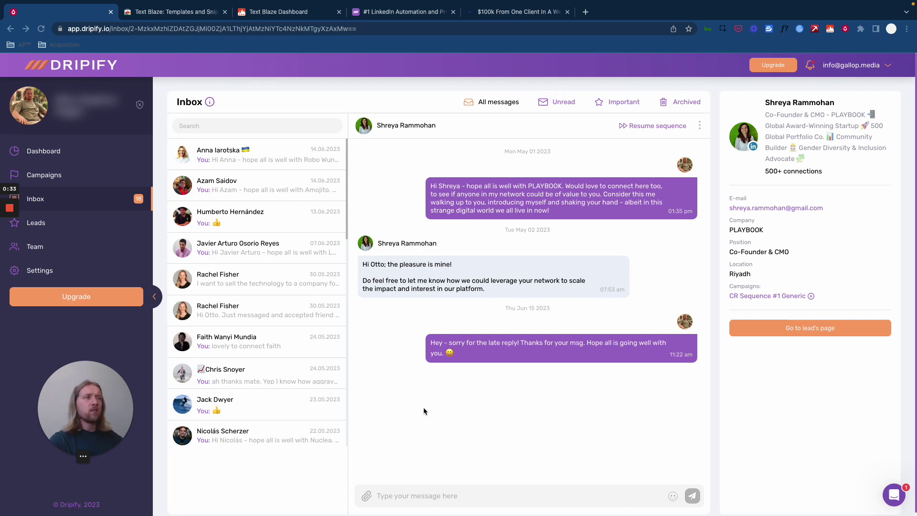
drag(115, 400, 107, 410)
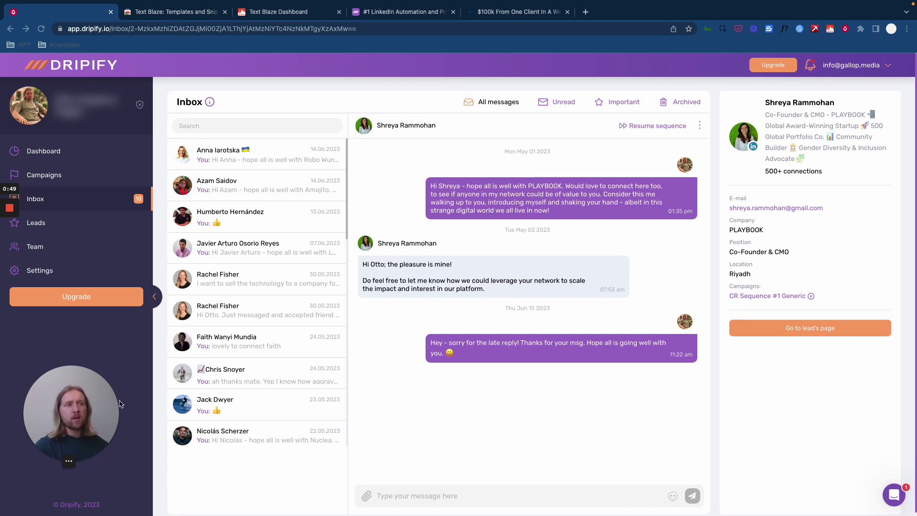
drag(94, 424, 124, 413)
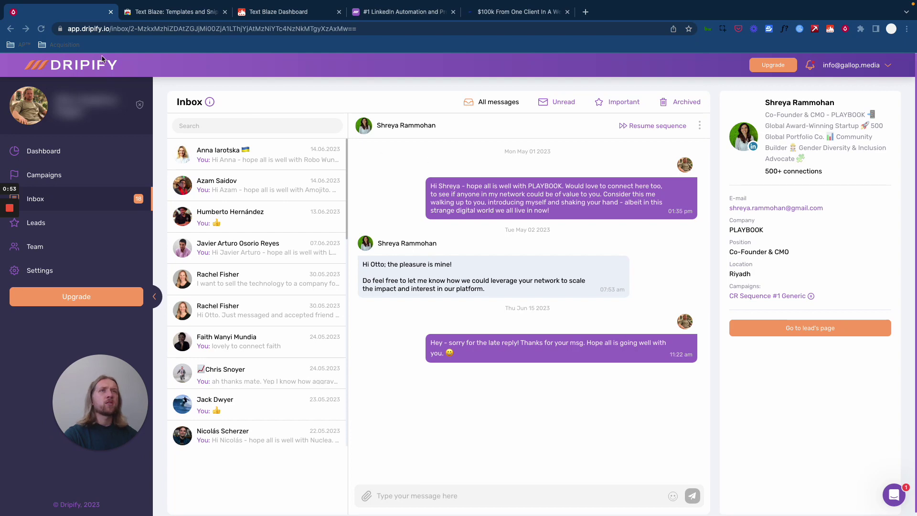
Step: Go to the '#1 LinkedIn Automation' Dripify landing page and scroll up and down through it
click(424, 12)
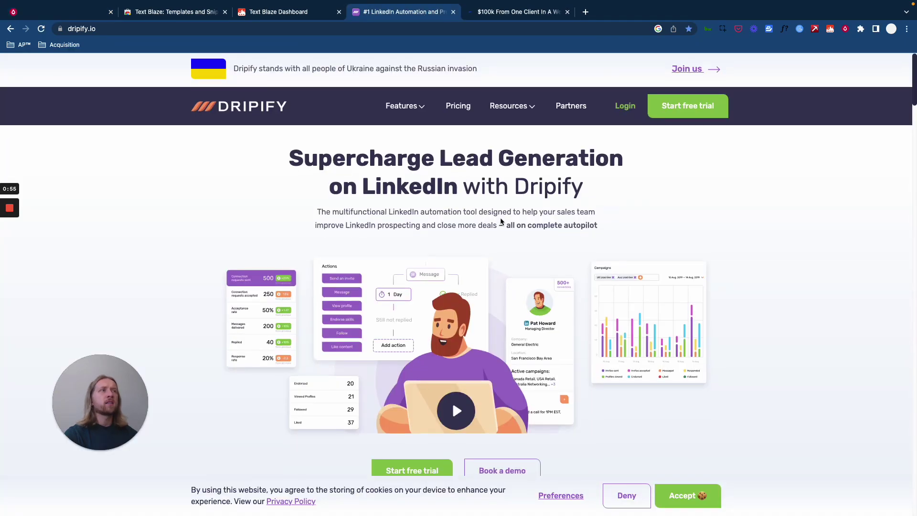
scroll(452, 243, down, 9)
scroll(504, 264, down, 15)
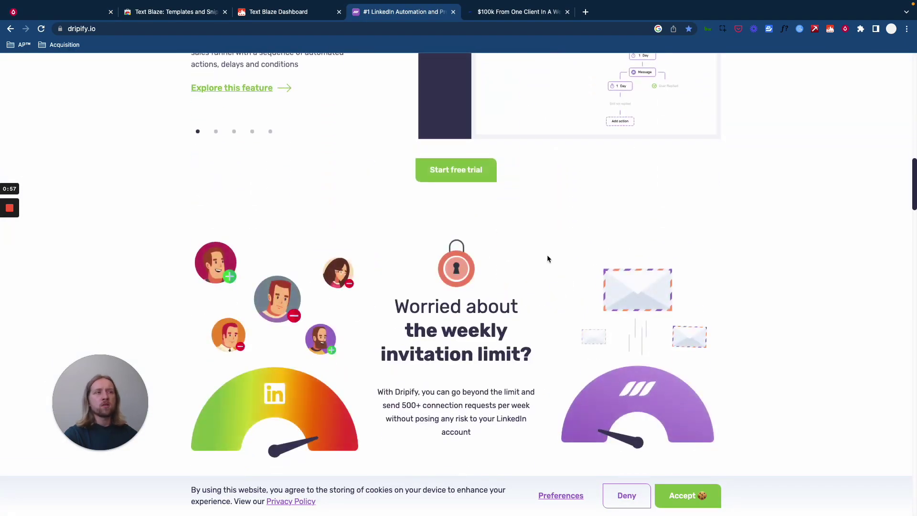
scroll(541, 262, up, 20)
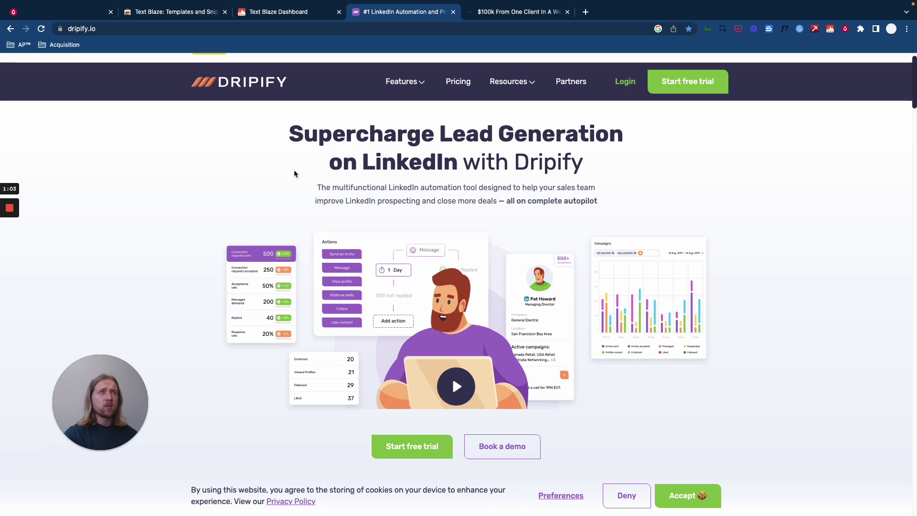
scroll(415, 200, up, 1)
scroll(413, 199, down, 3)
scroll(413, 198, up, 3)
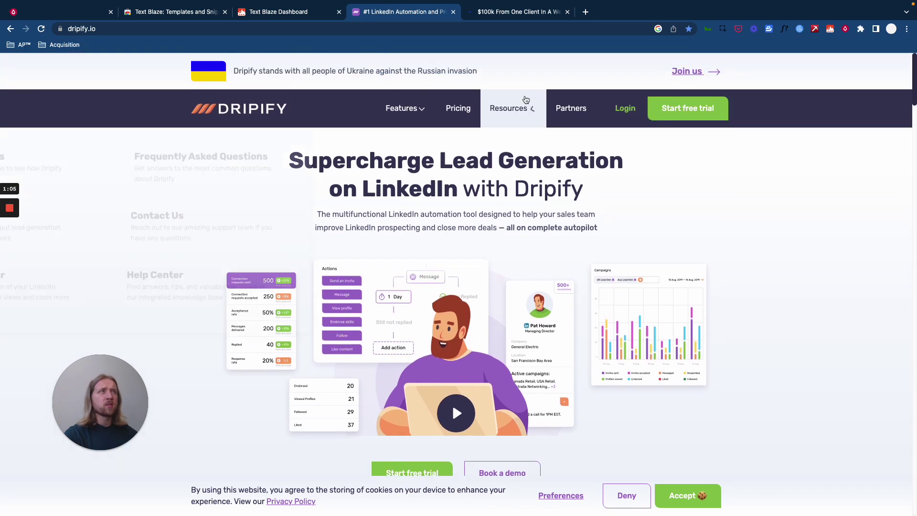
click(286, 14)
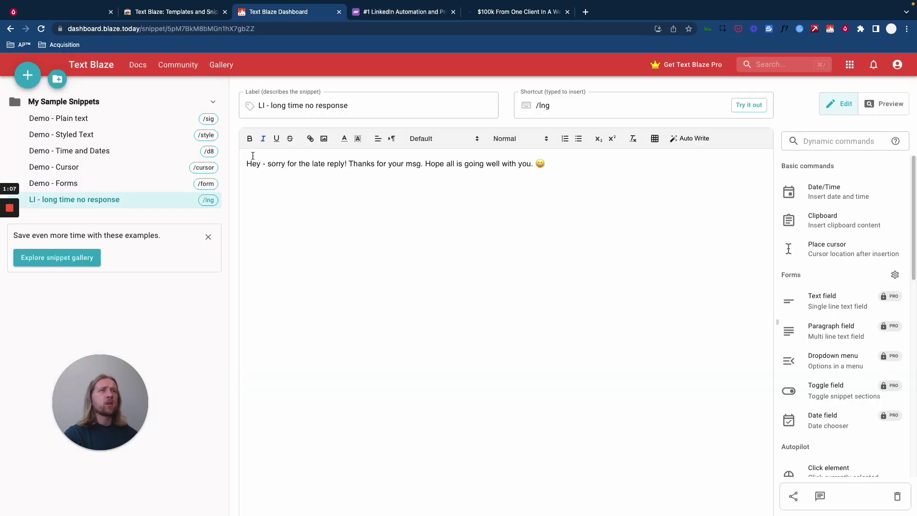
click(185, 14)
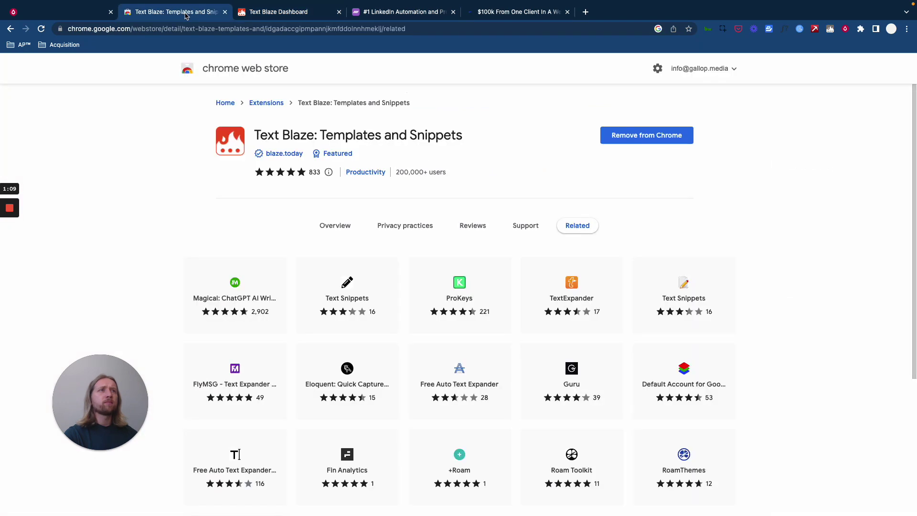
drag(275, 133, 465, 136)
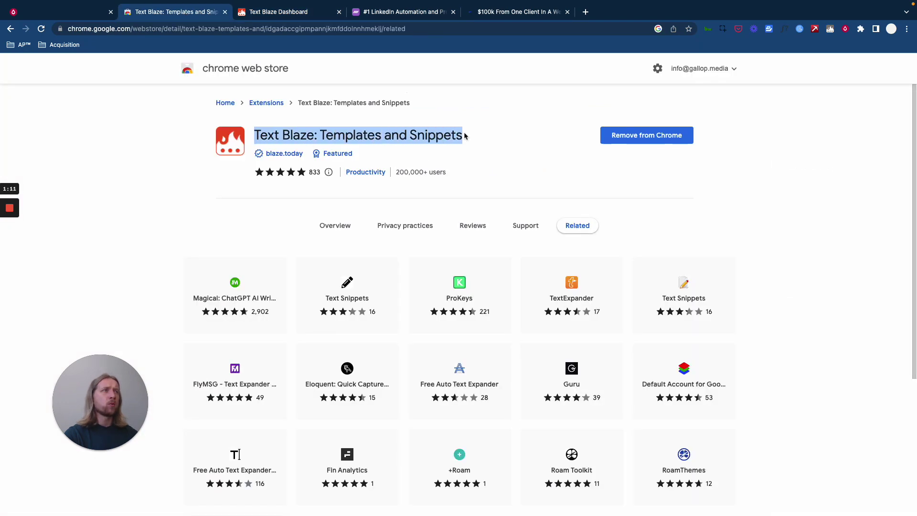
click(477, 170)
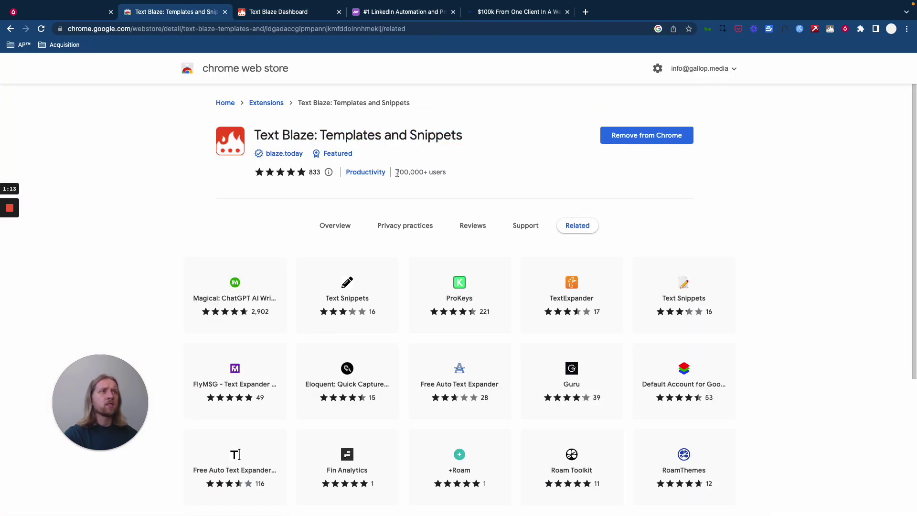
drag(396, 173, 457, 175)
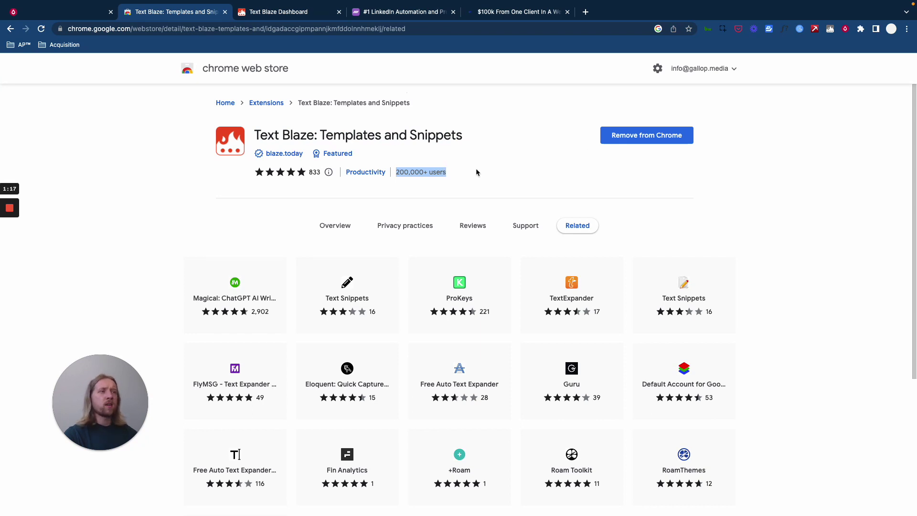
click(476, 170)
click(304, 14)
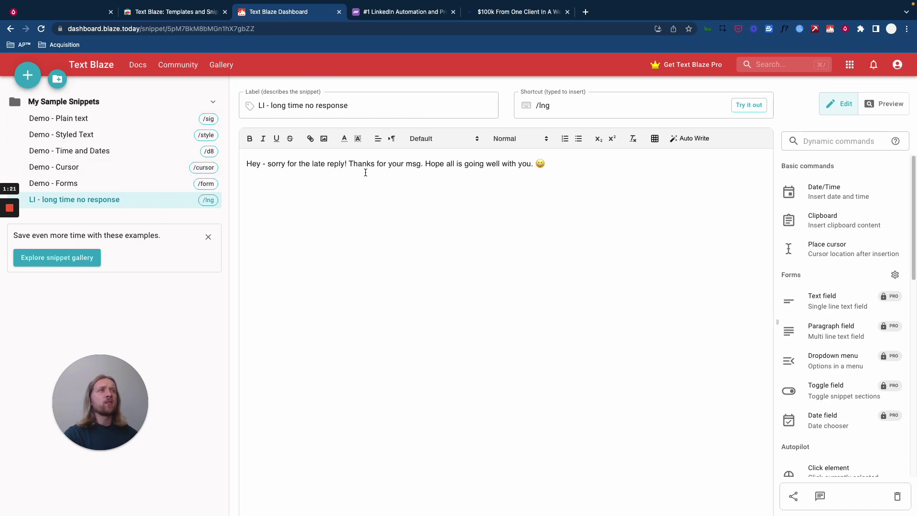
Step: Review the 'LI - long time no response' snippet's reply text and its /lng shortcut
drag(247, 164, 549, 166)
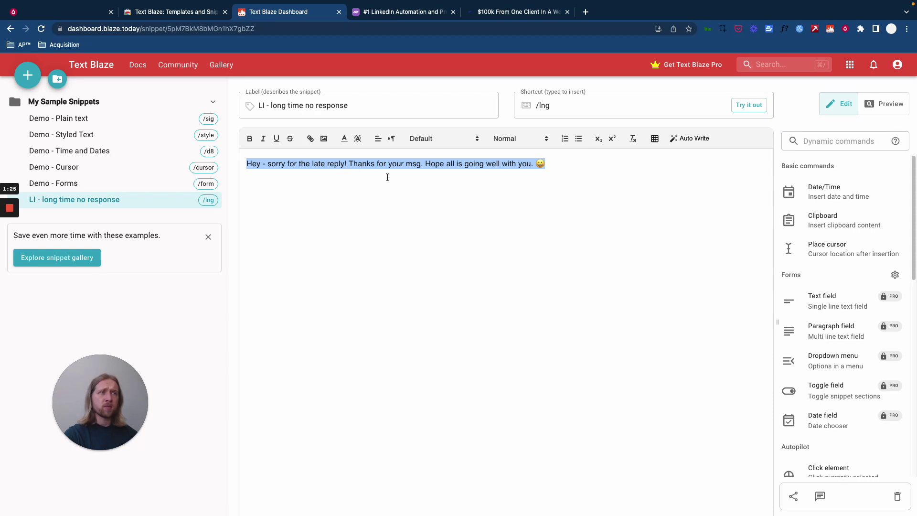
double_click(535, 106)
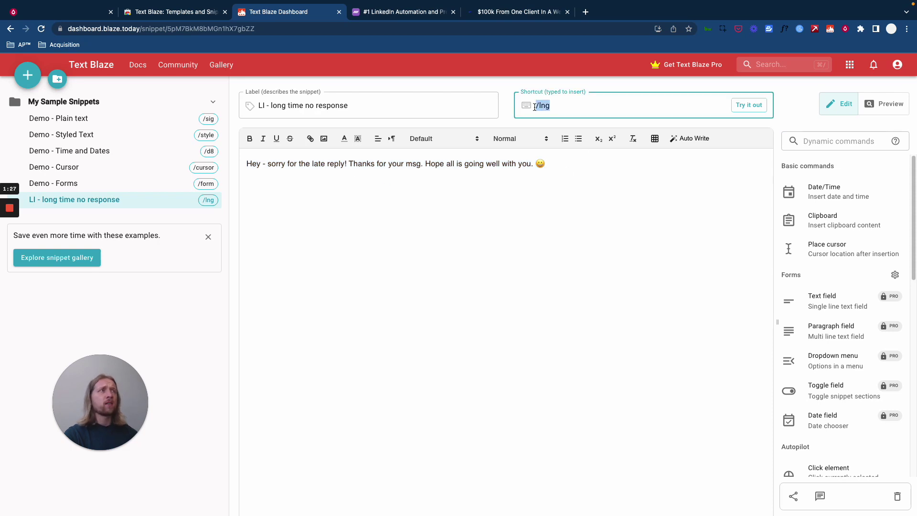
click(552, 232)
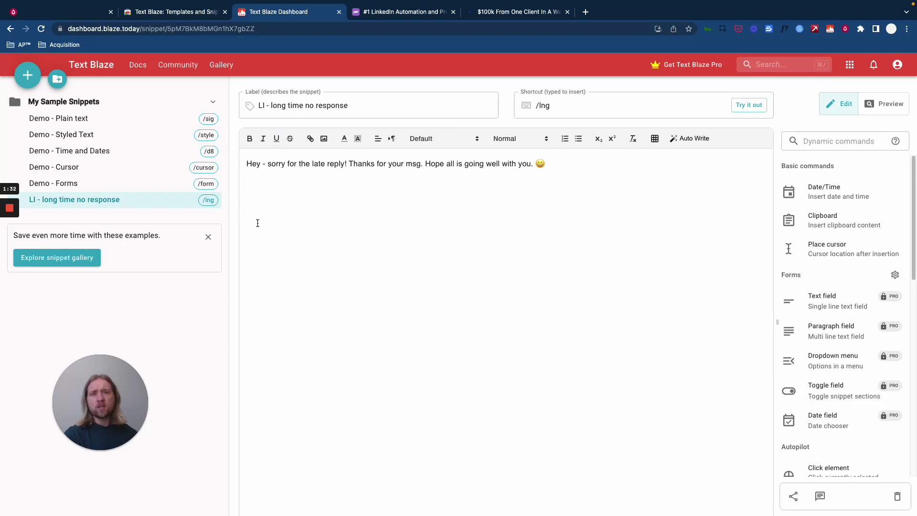
drag(126, 401, 111, 400)
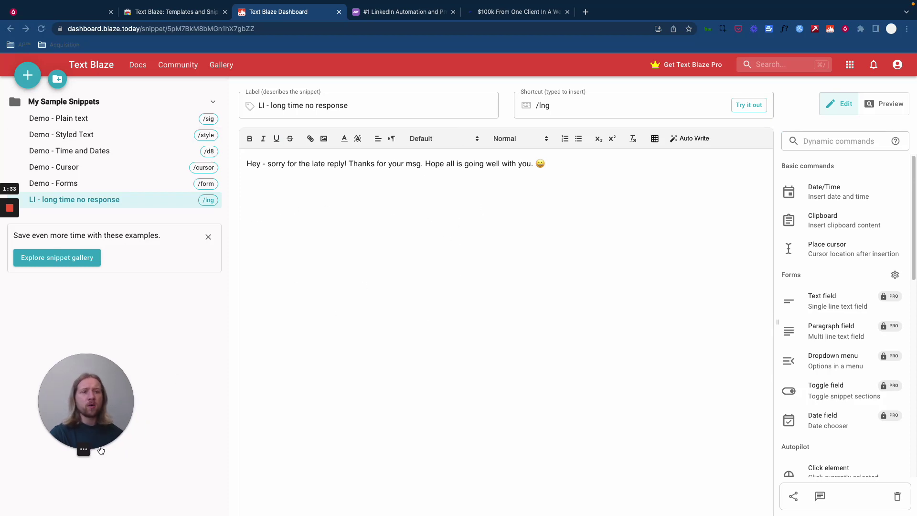
click(91, 449)
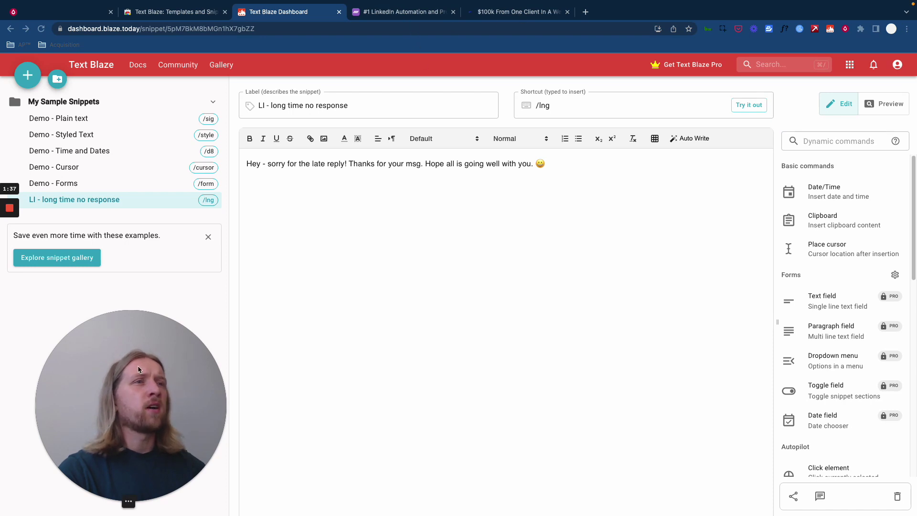
drag(139, 376, 135, 357)
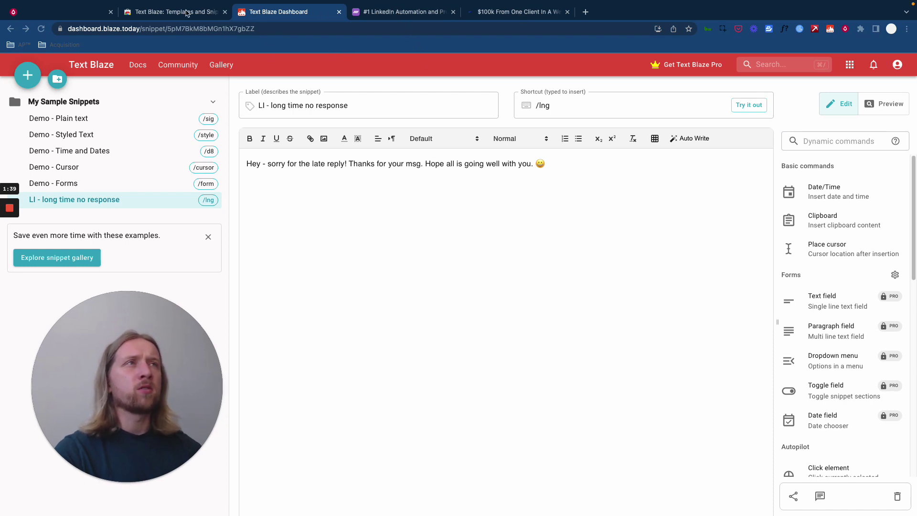
Step: In the Dripify inbox, select the last sent late-reply message, then filter to Unread conversations
click(62, 11)
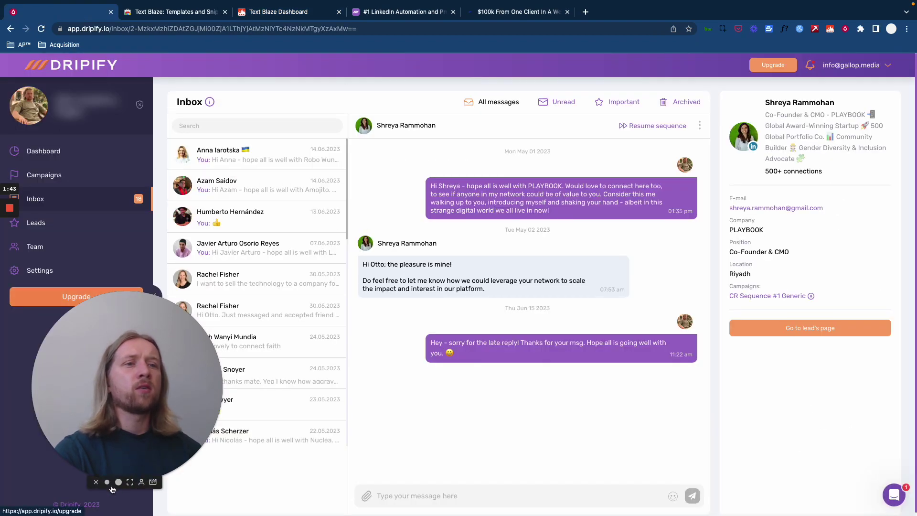
click(111, 428)
drag(111, 428, 823, 427)
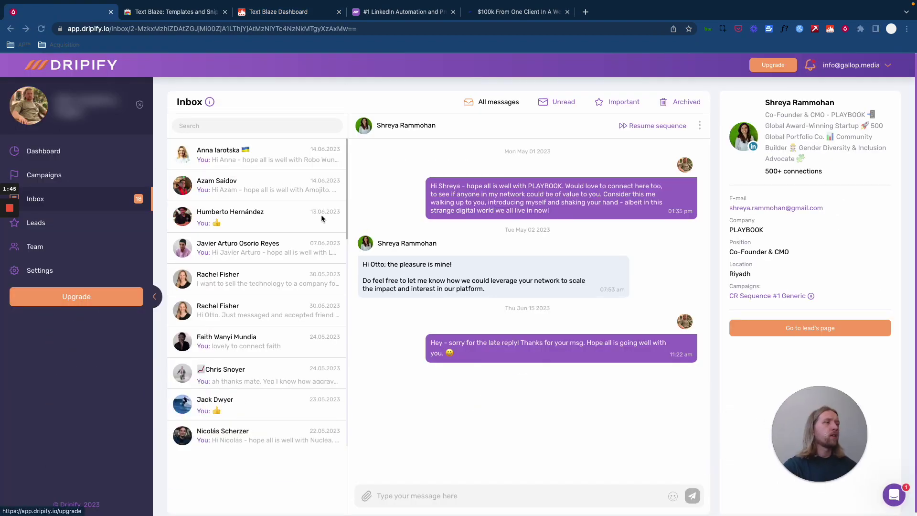
click(415, 269)
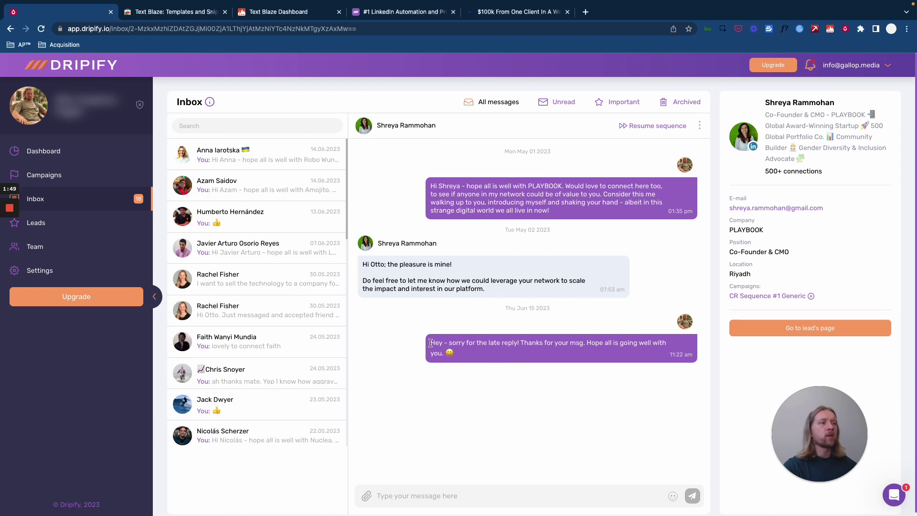
triple_click(445, 344)
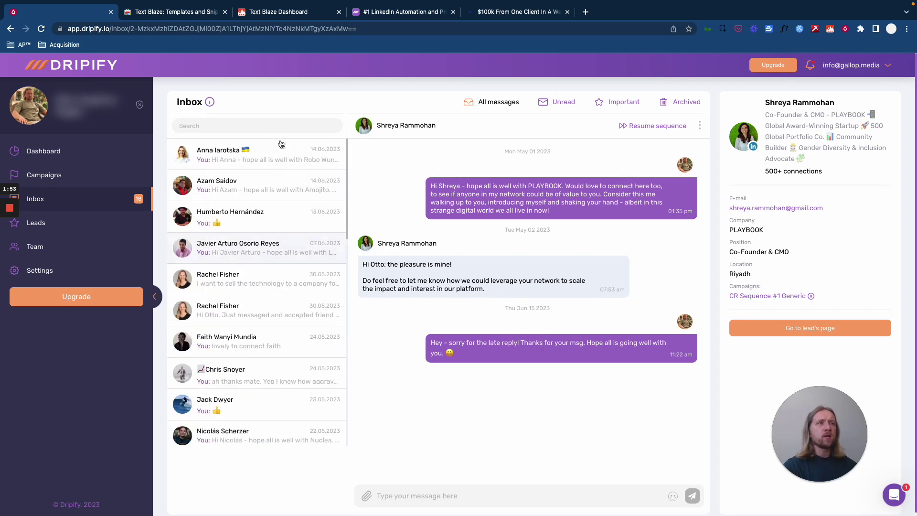
click(560, 102)
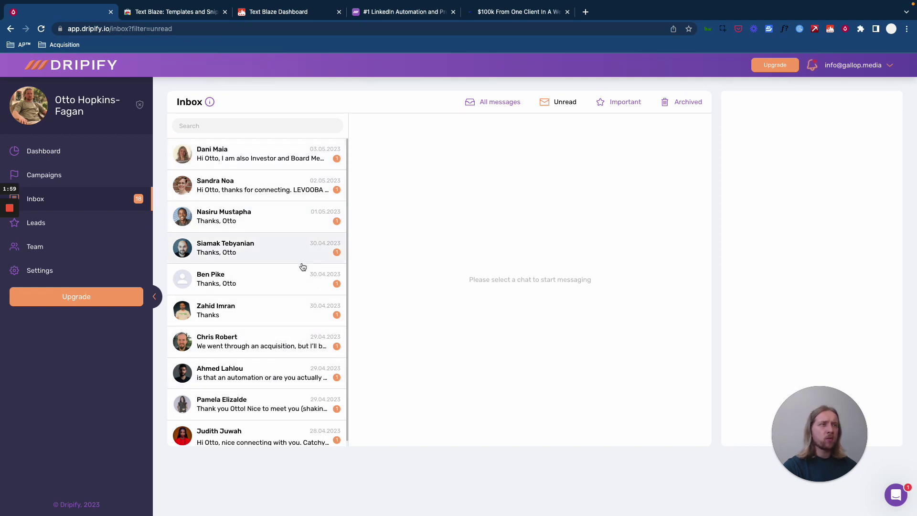
Step: Open an unread lead's chat, then type and clear a test 'hey' in the reply box
click(279, 217)
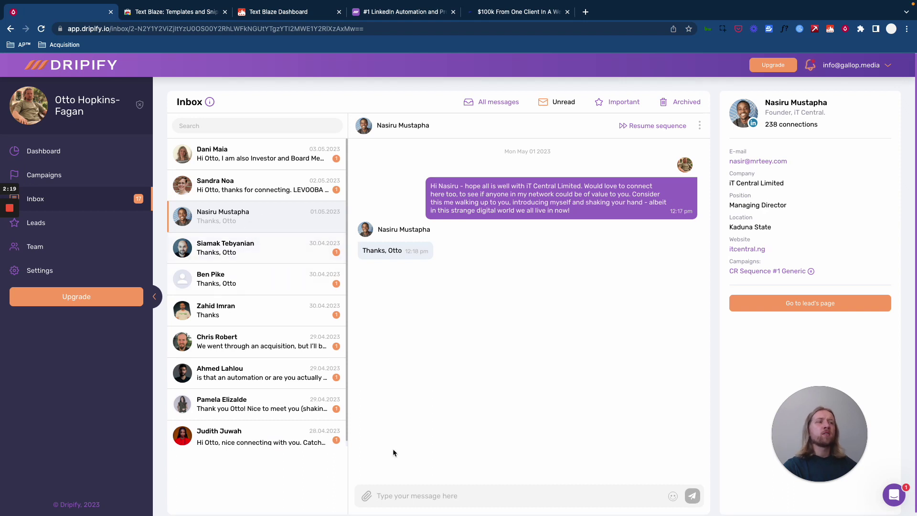
click(395, 484)
text(hey nasiru)
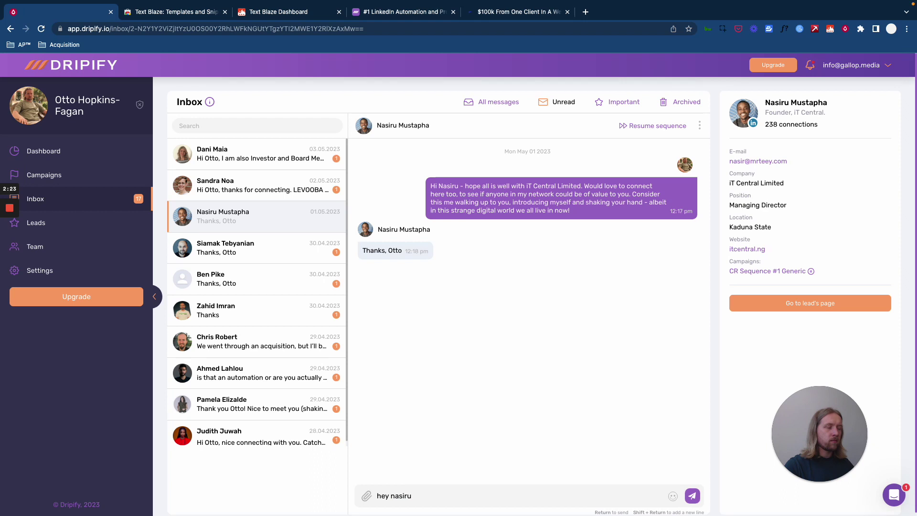
key(BackSpace)
key(BackSpace)
key(BackSpace)
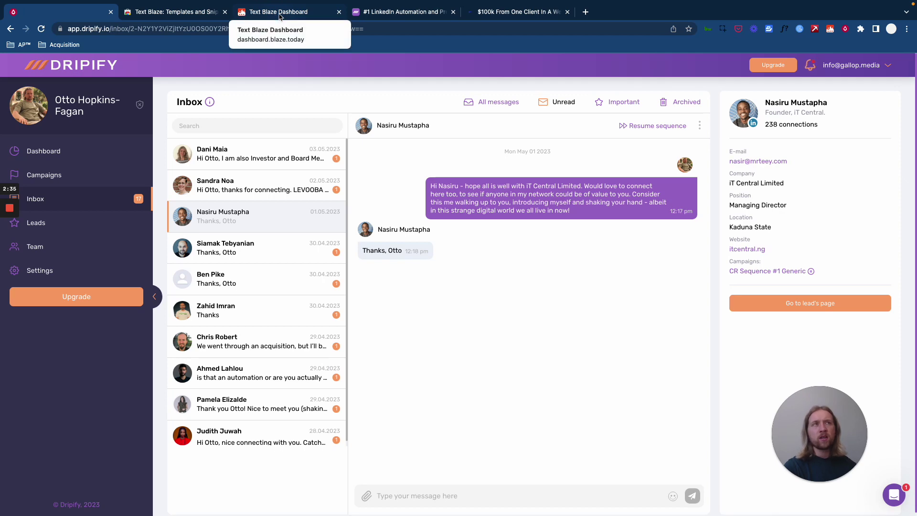
click(280, 16)
Step: Create a new Text Blaze snippet labelled 'Li - response'
click(96, 186)
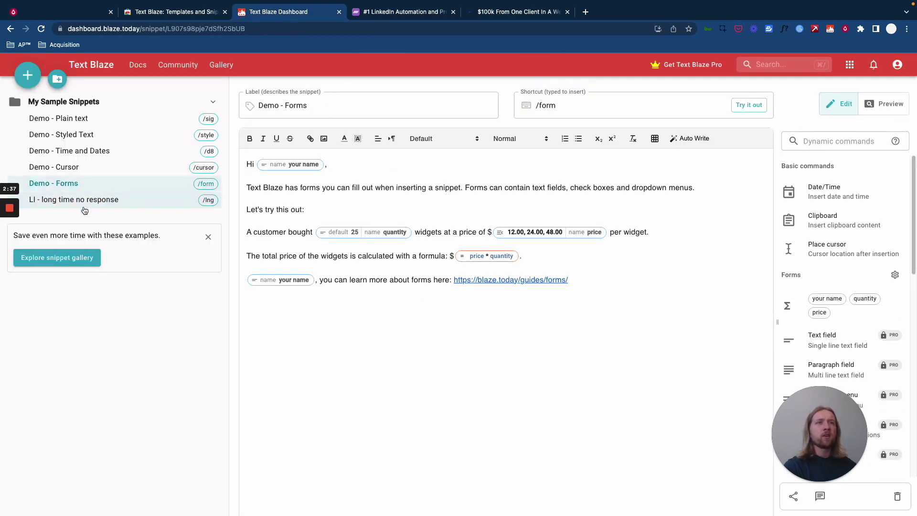
click(75, 201)
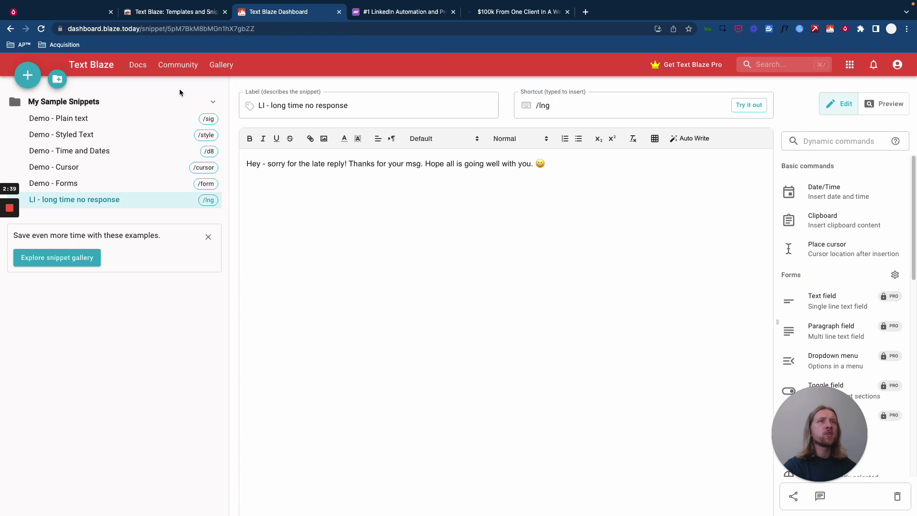
click(28, 75)
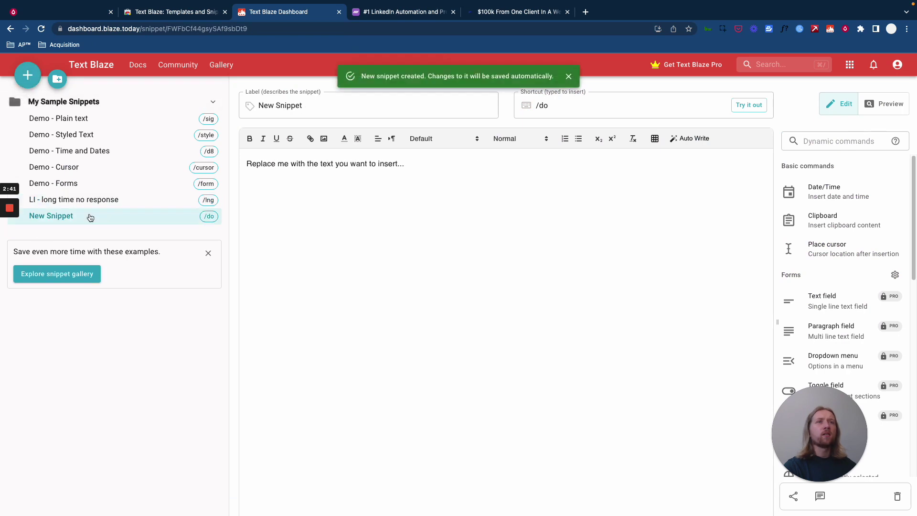
drag(319, 107, 247, 106)
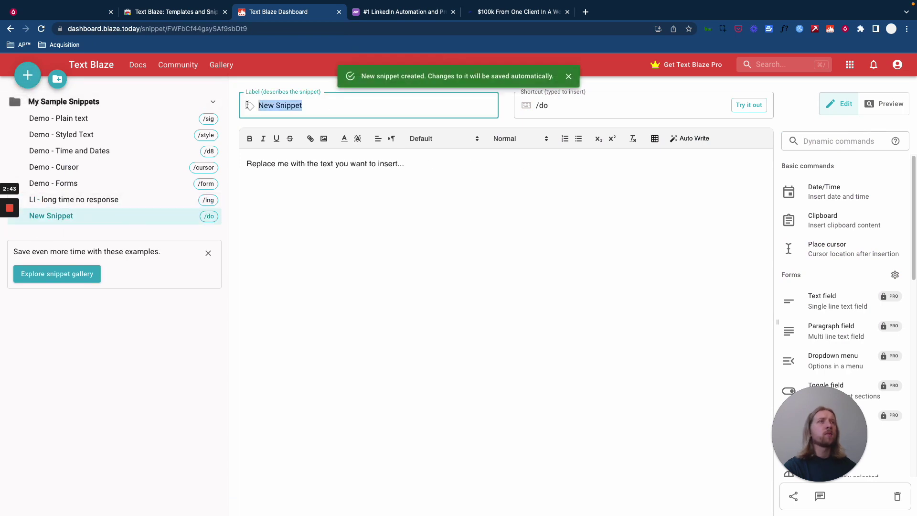
text(Li - response)
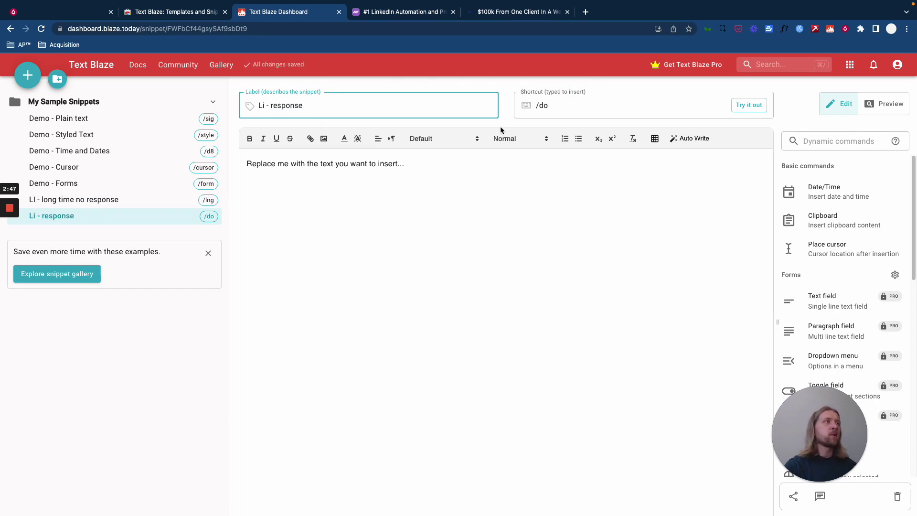
Step: Set the new snippet's shortcut to /ld
click(556, 111)
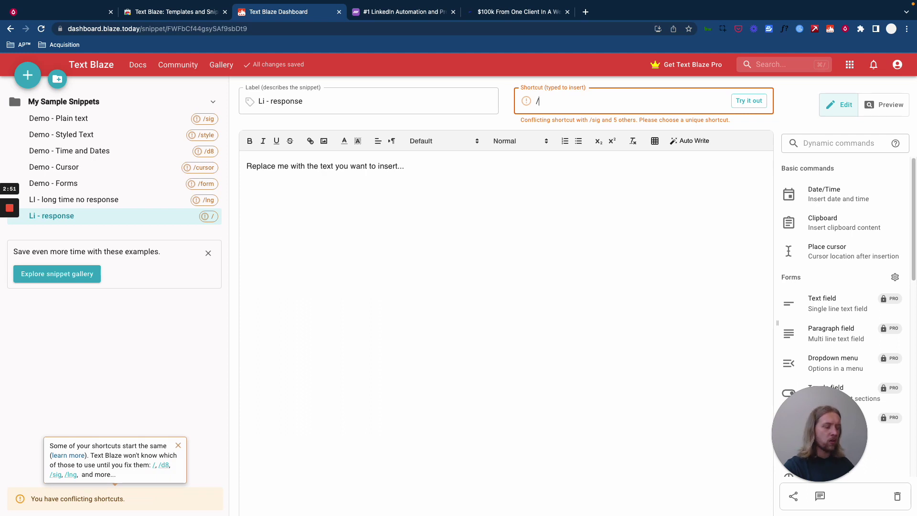
text(resp)
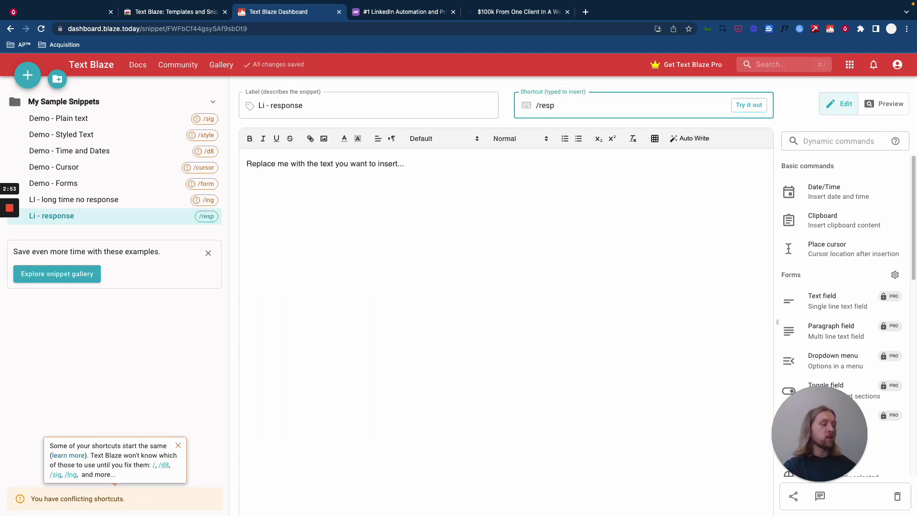
key(BackSpace)
key(BackSpace)
key(BackSpace)
text(li)
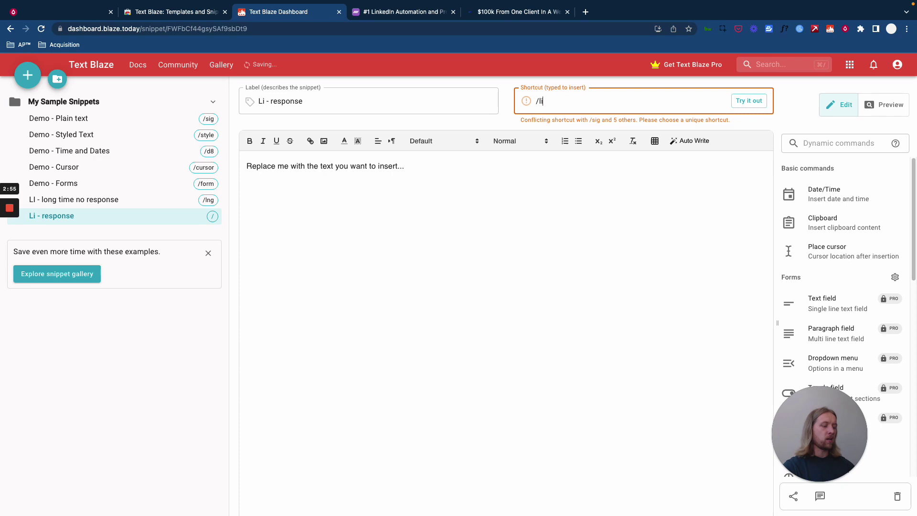
text(nkedinresponse)
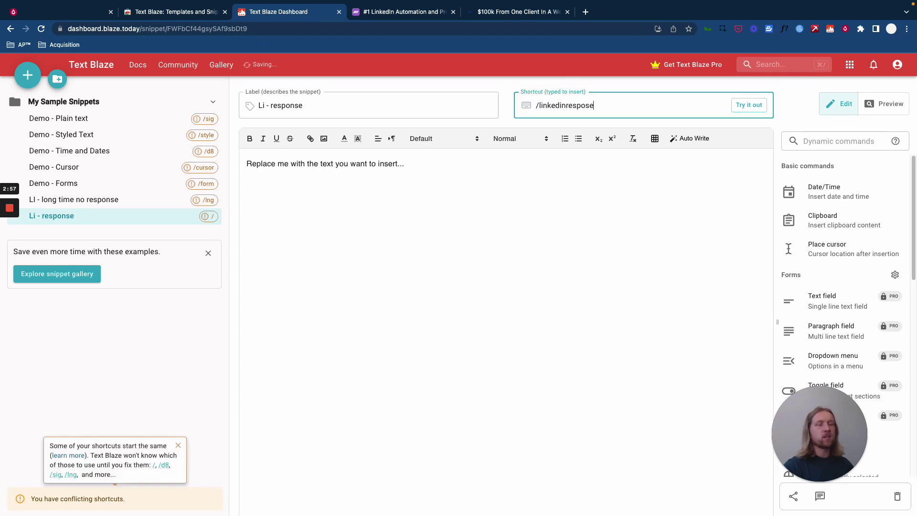
key(BackSpace)
key(BackSpace)
key(BackSpace)
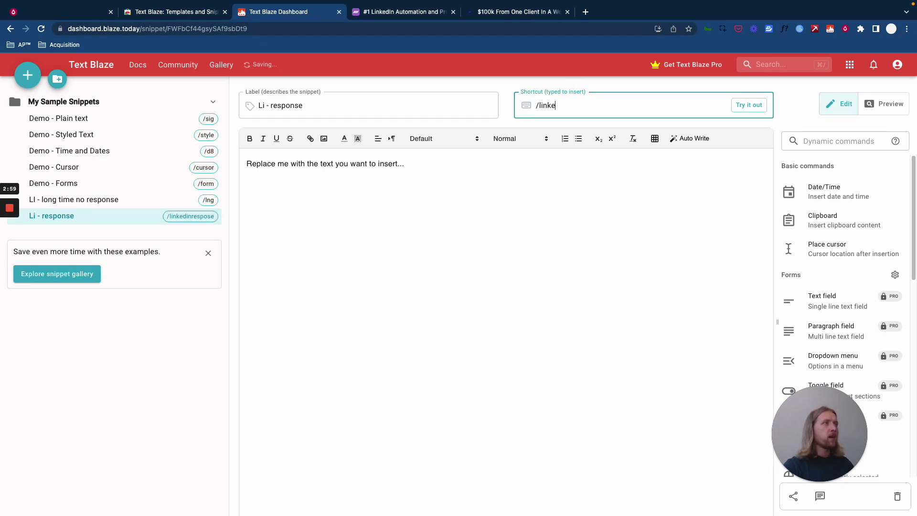
key(BackSpace)
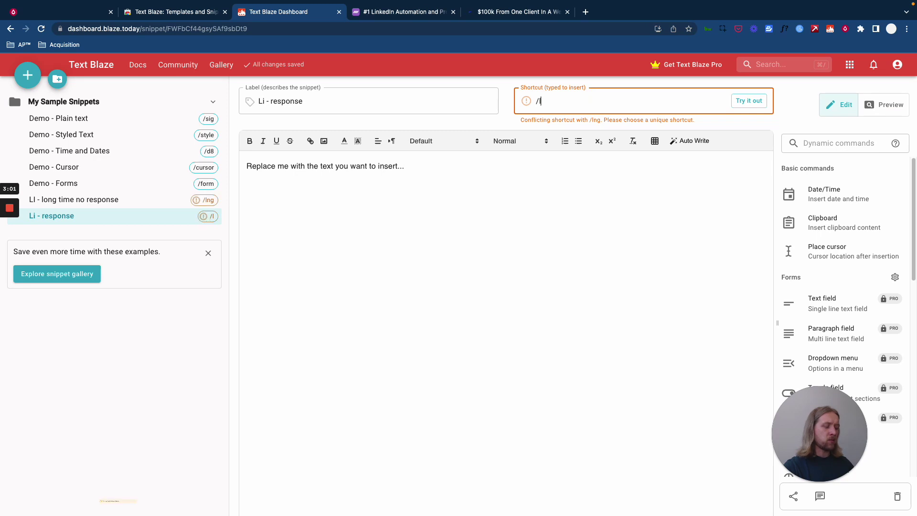
text(d)
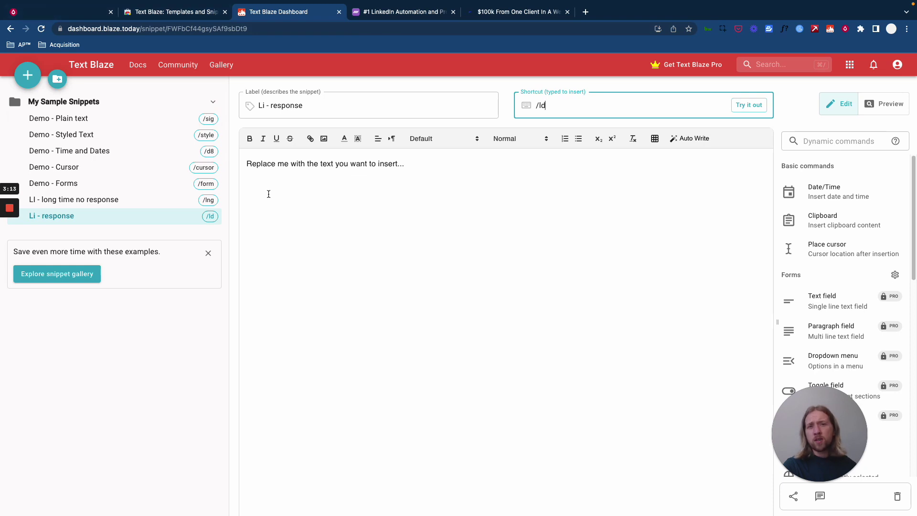
Step: Replace the snippet's placeholder body with 'Hey no probs - example message'
click(346, 163)
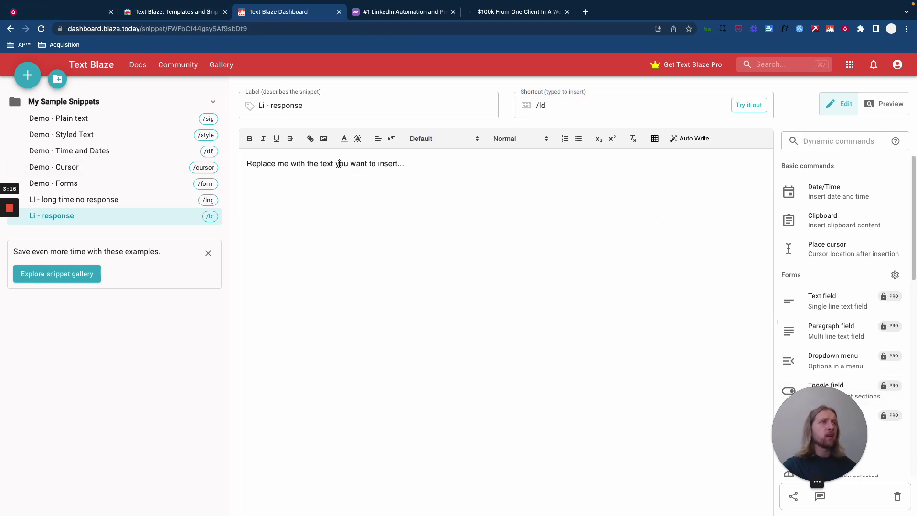
triple_click(342, 165)
text(Hey no probs)
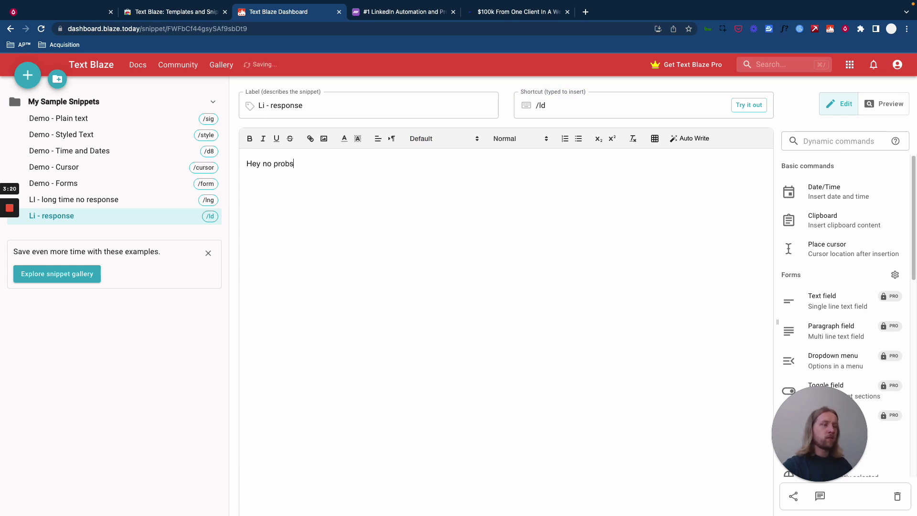
text(- example message)
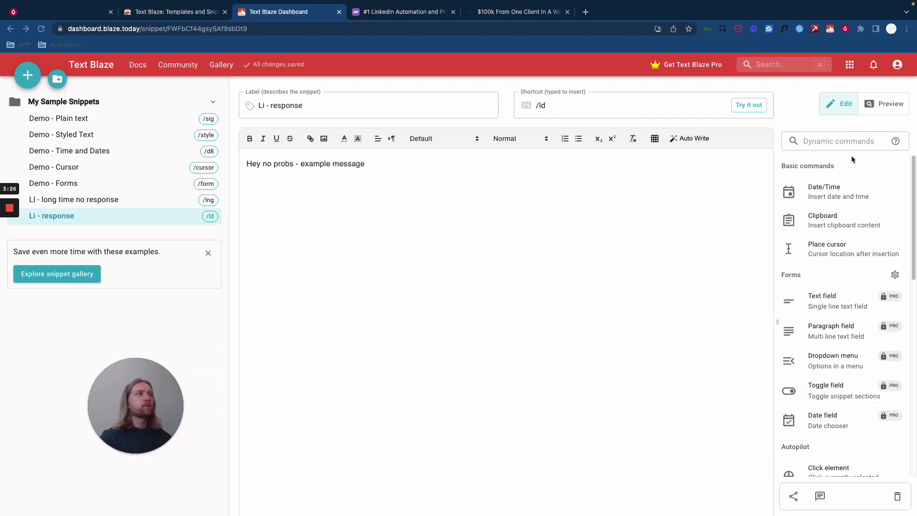
Step: Test the /ld shortcut in the Try it out box and close the popup
click(754, 107)
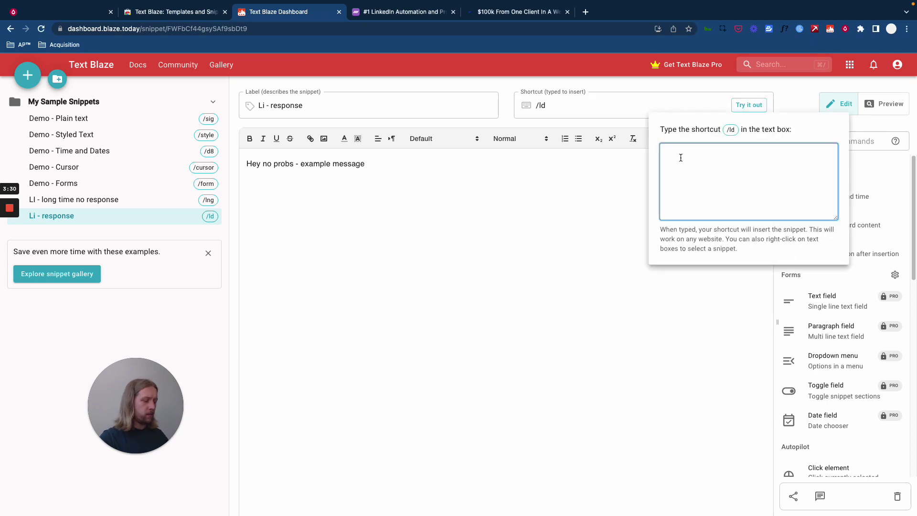
text(/ld)
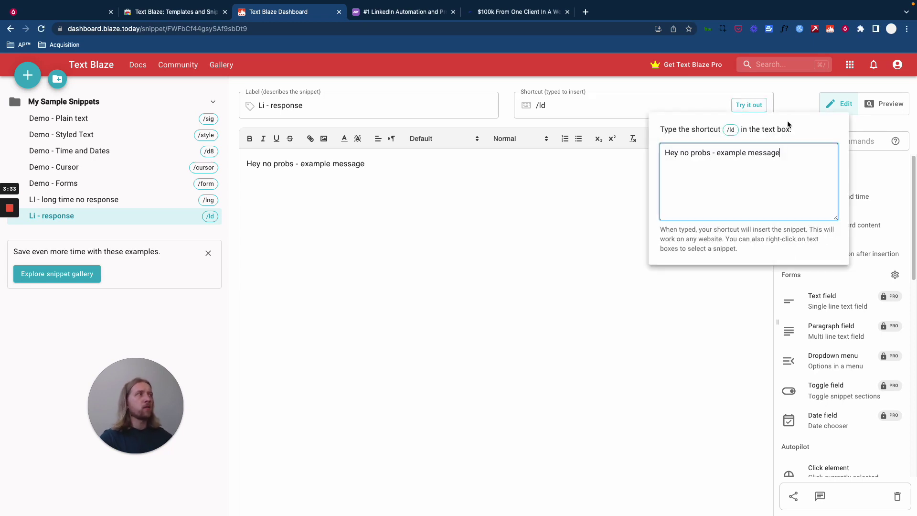
click(669, 344)
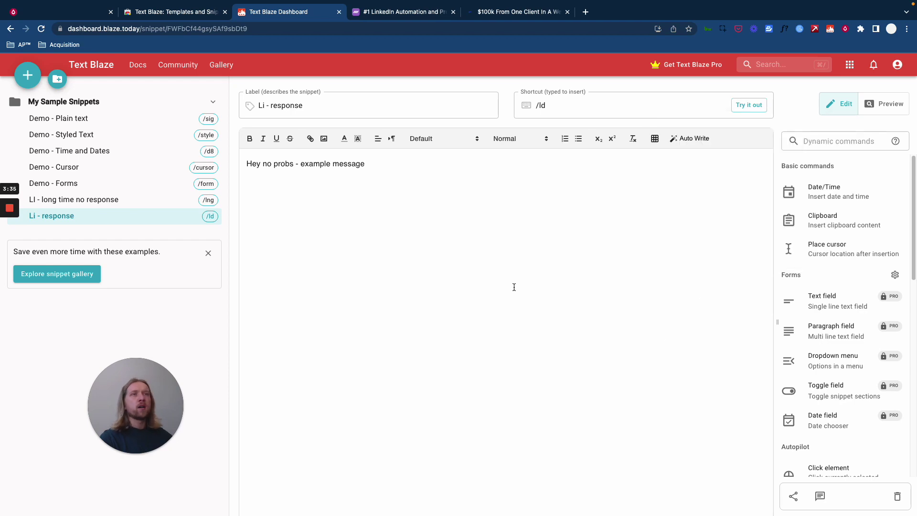
Step: Type the /ld shortcut in the Dripify reply box to insert 'Hey no probs - example message'
click(419, 19)
click(180, 14)
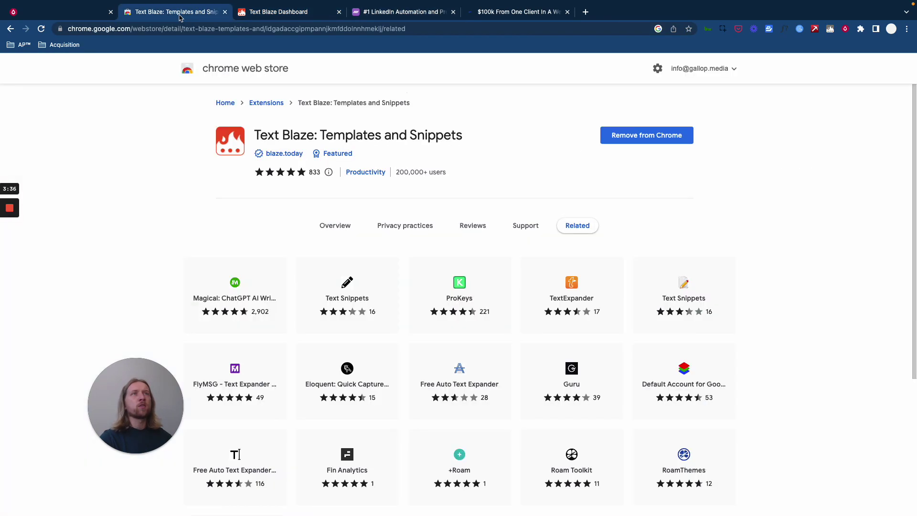
click(72, 14)
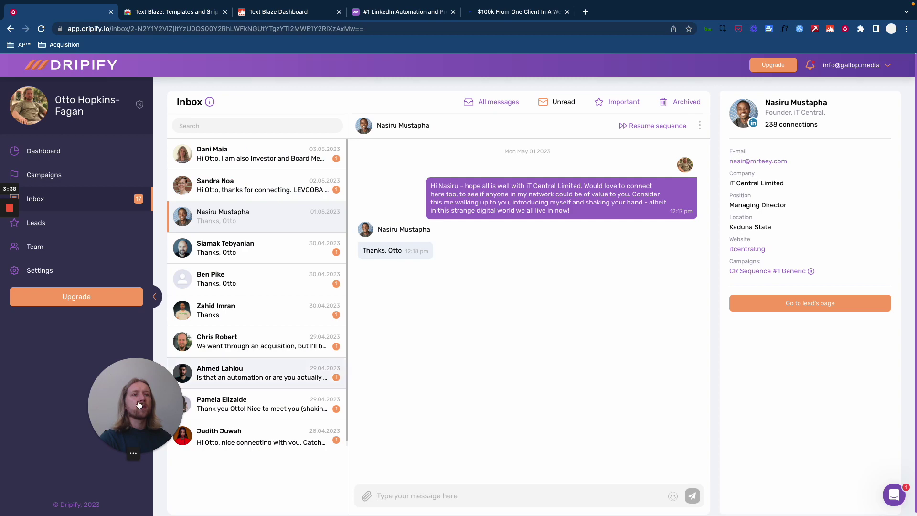
drag(139, 405, 78, 414)
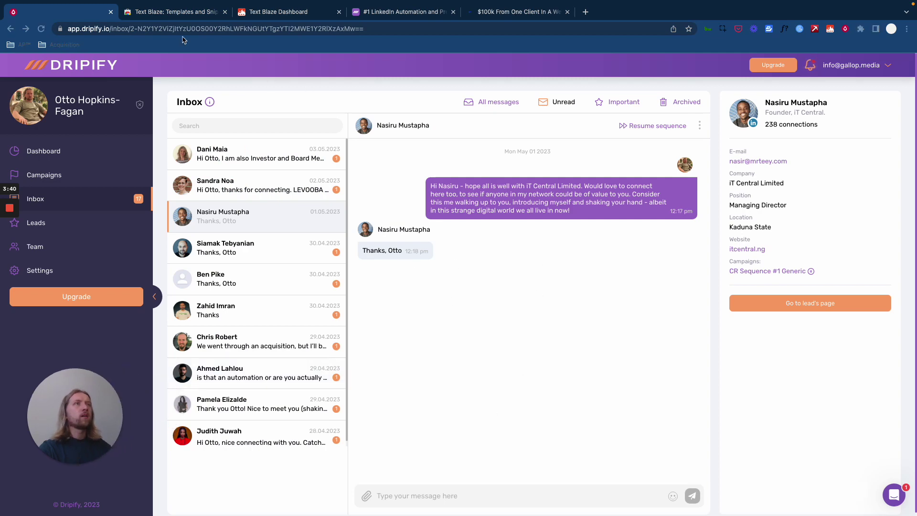
click(201, 12)
click(379, 12)
click(278, 12)
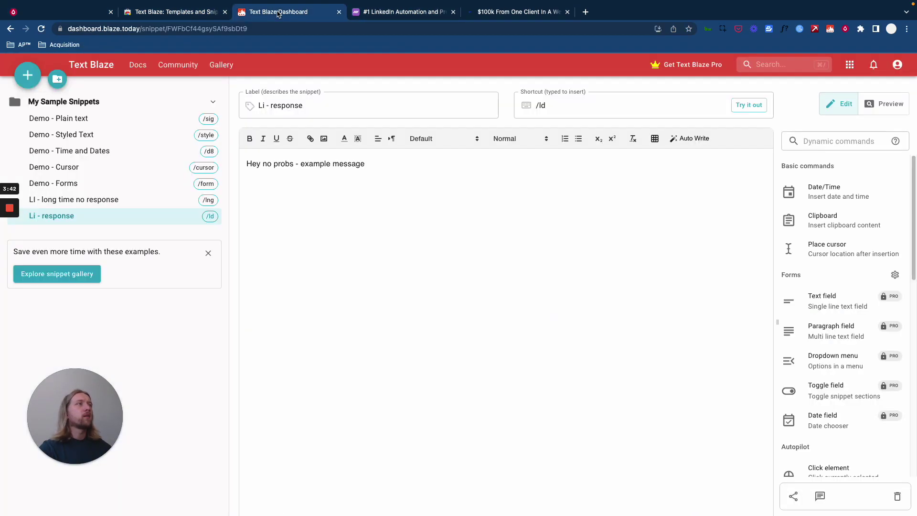
click(82, 15)
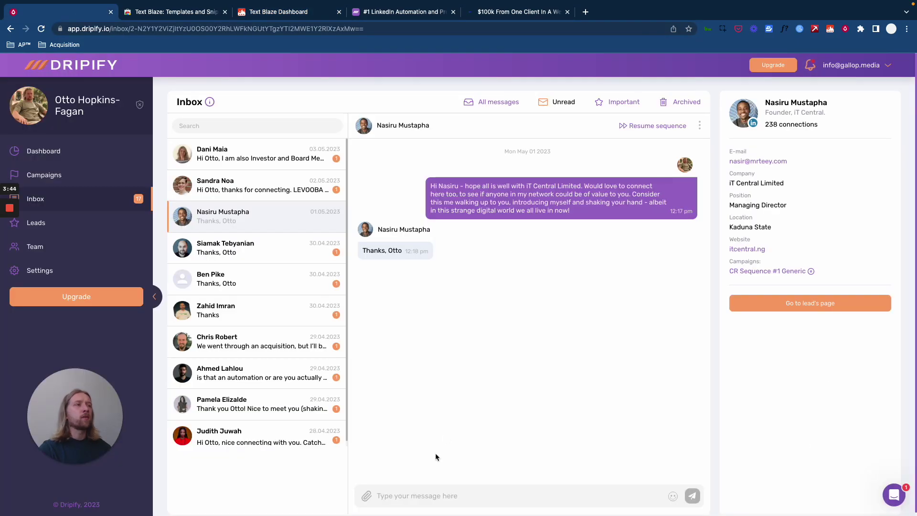
text(/t)
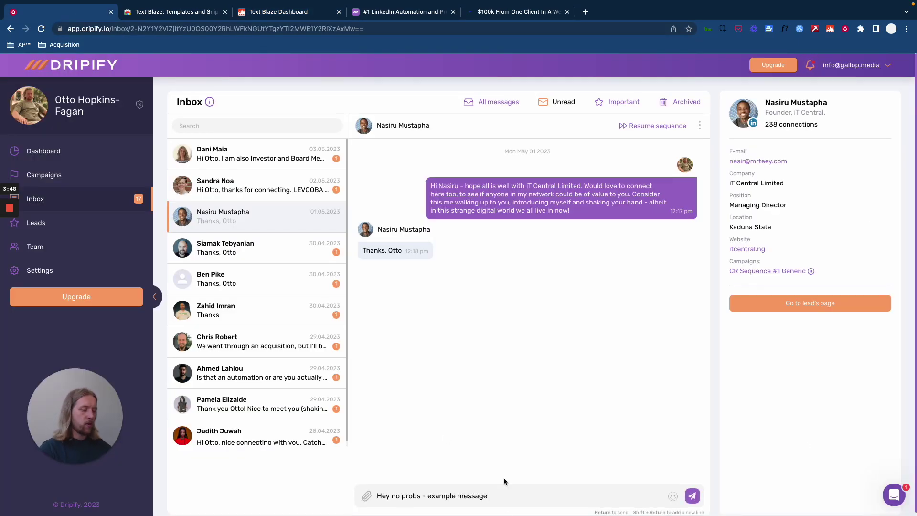
scroll(534, 435, down, 1)
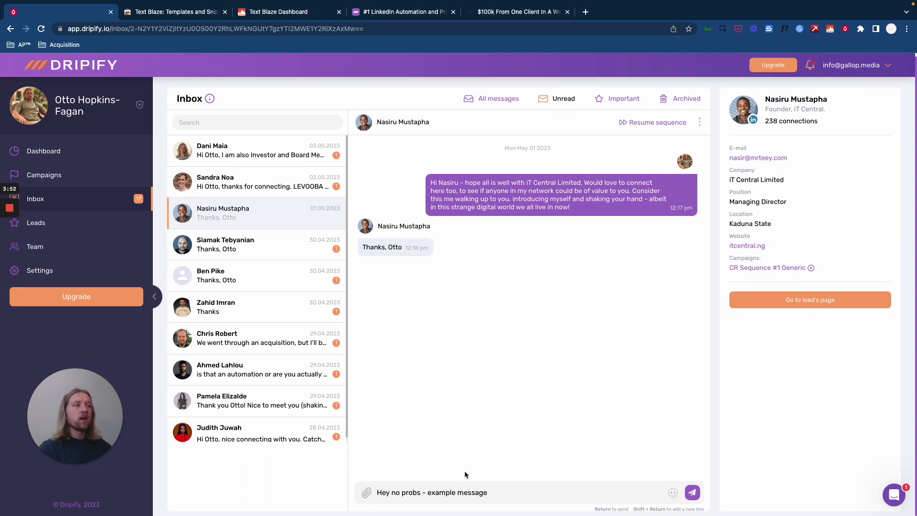
drag(504, 499, 392, 489)
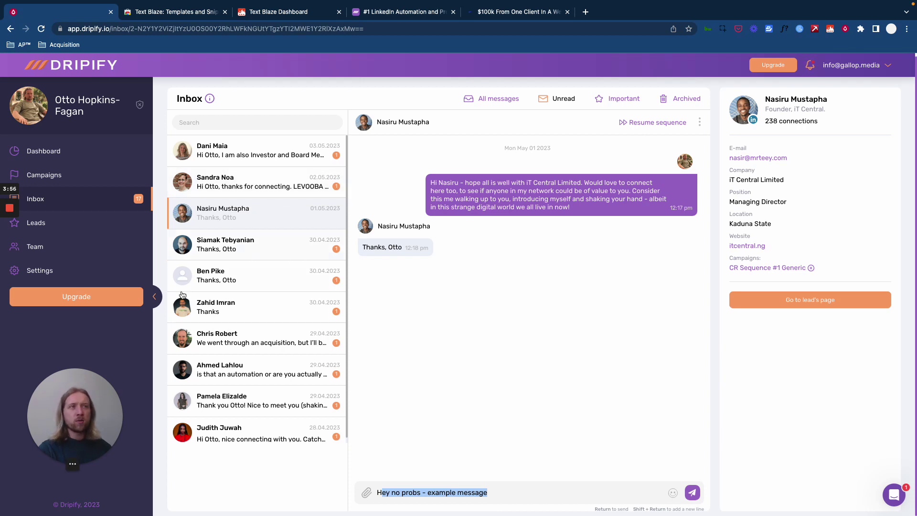
drag(100, 398, 101, 415)
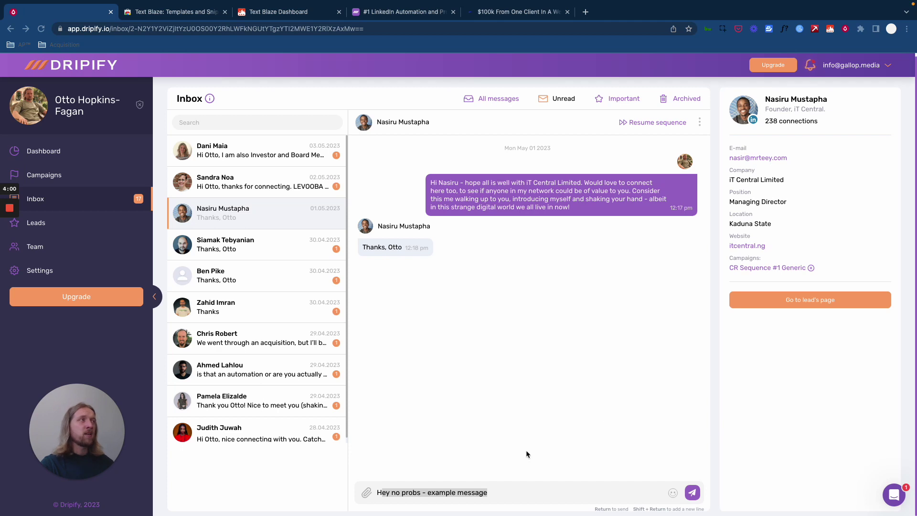
drag(103, 433, 82, 427)
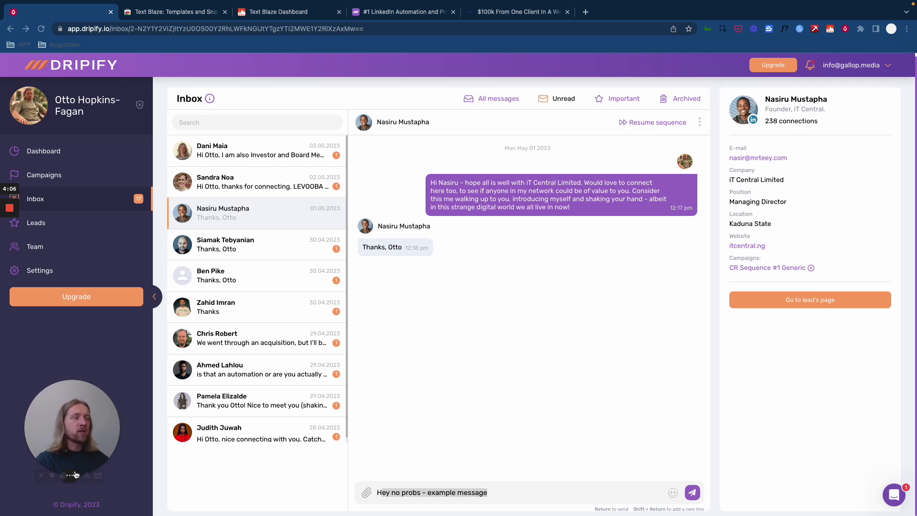
click(63, 475)
drag(60, 451, 406, 336)
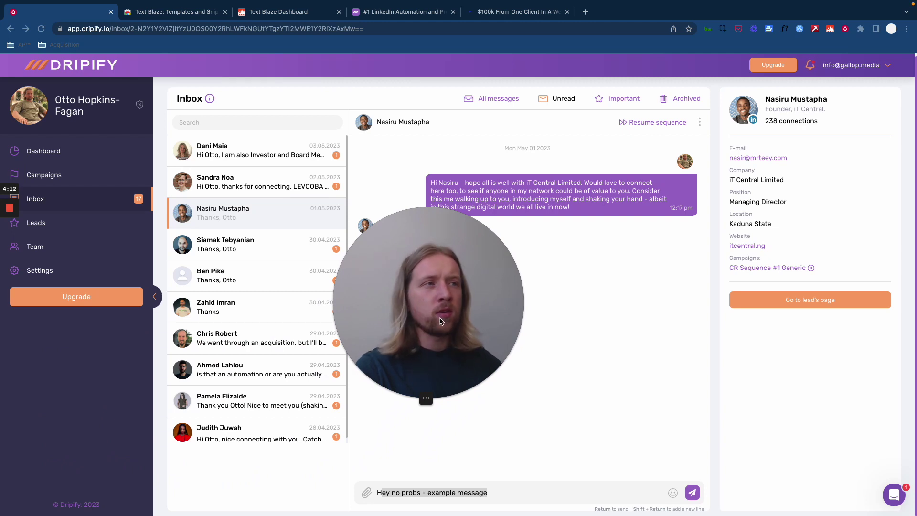
drag(416, 333, 477, 355)
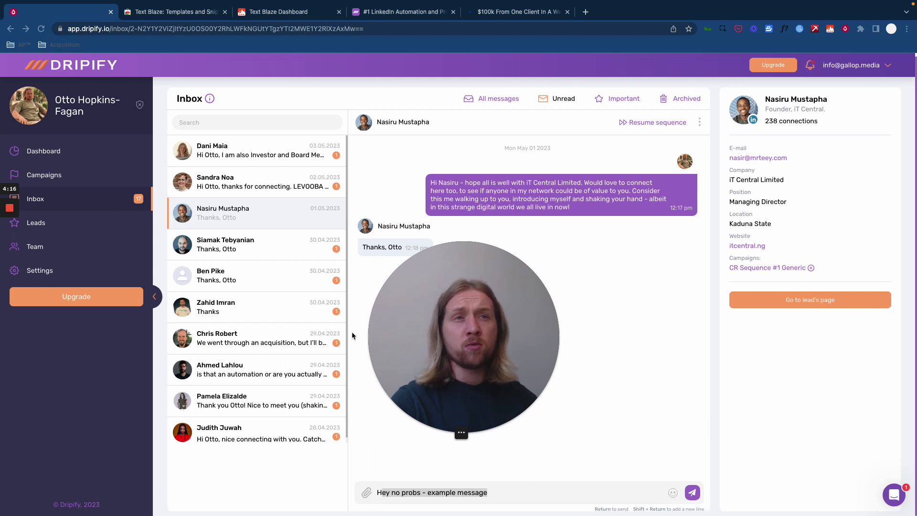
drag(463, 337, 486, 356)
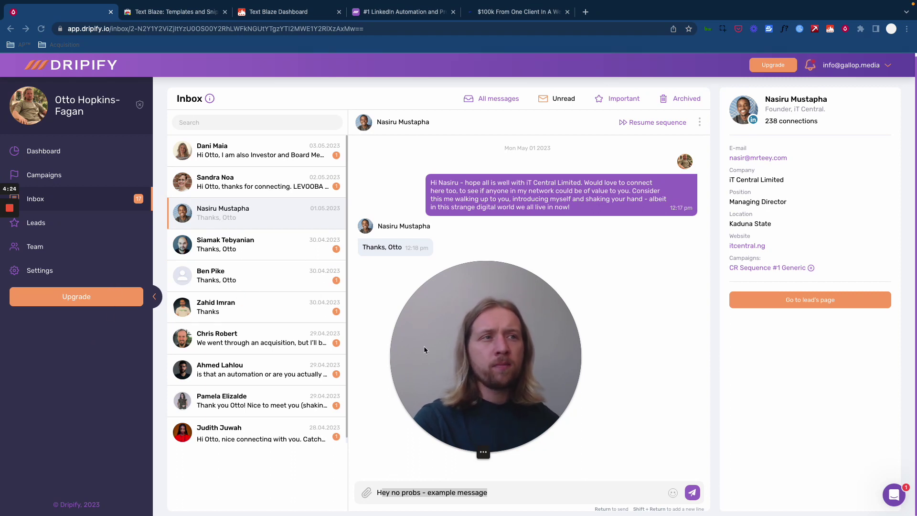
drag(497, 353, 538, 331)
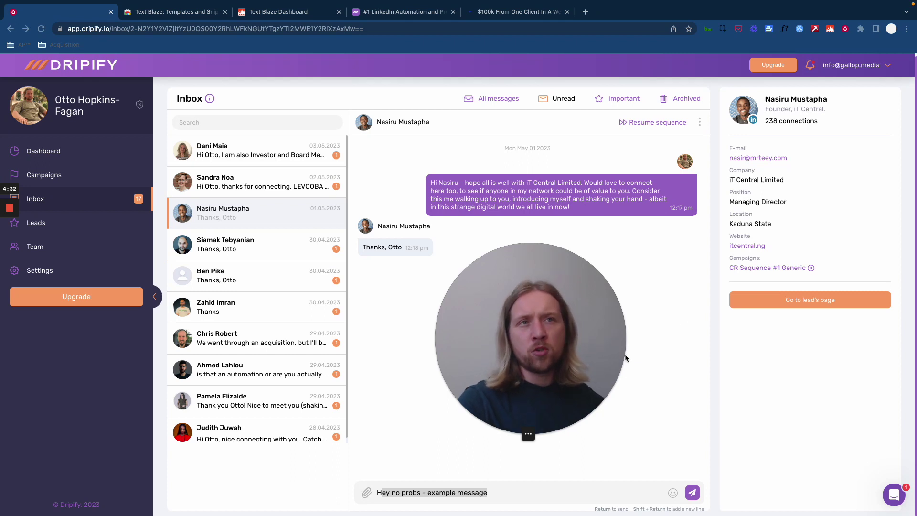
drag(537, 356, 115, 335)
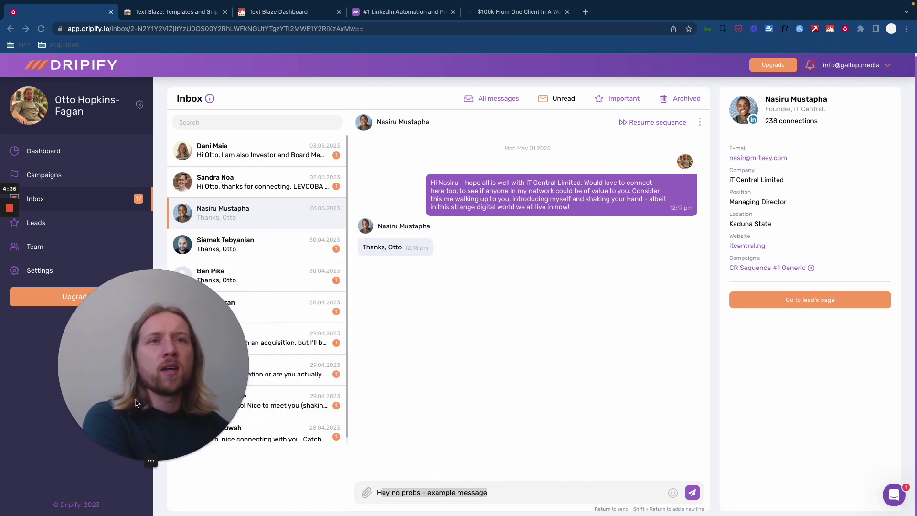
mouse_move(5, 215)
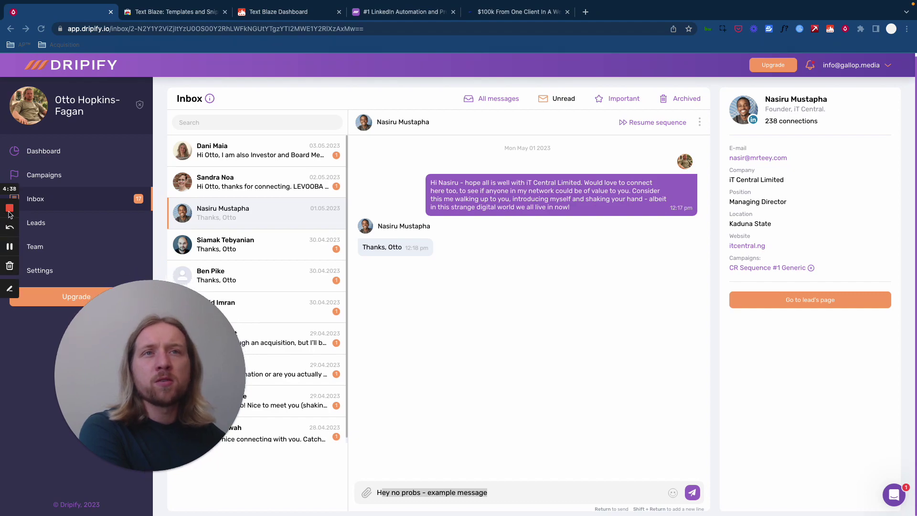